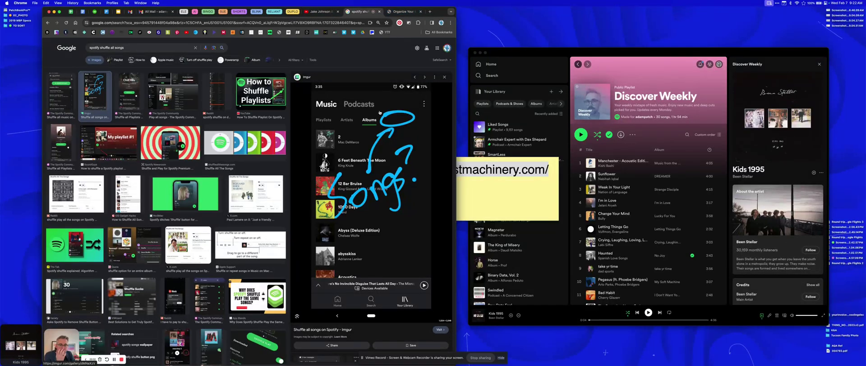
Step: Switch to Spotify and look through the library's filter categories for a songs option
left_click(501, 131)
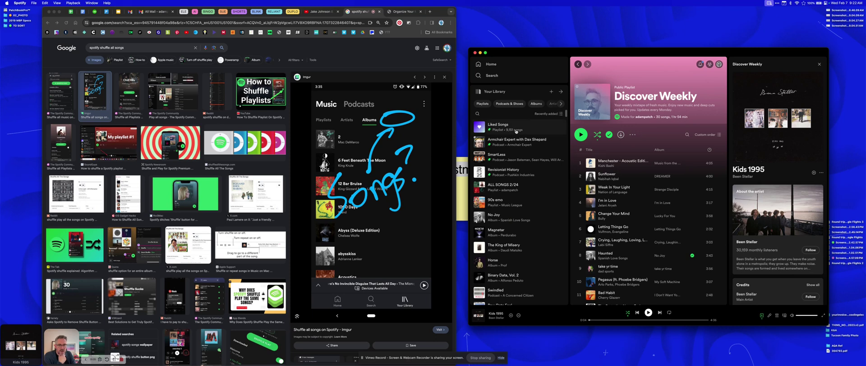
scroll(532, 105, "right", 3)
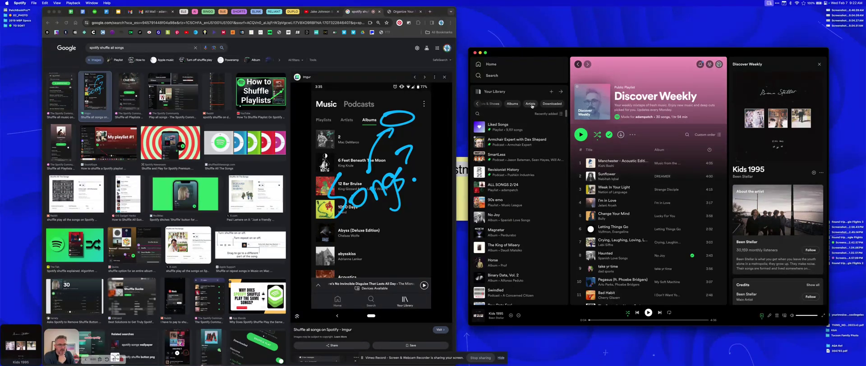
Step: Switch to the Organize Your Music page in Chrome and check its web address on the sticky note
left_click(402, 13)
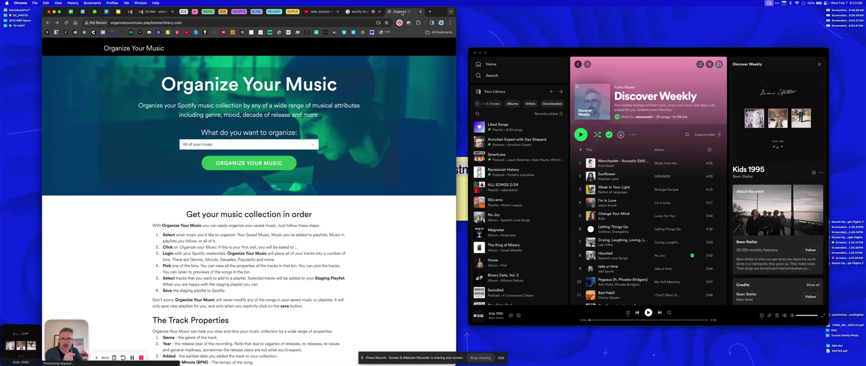
left_click(457, 189)
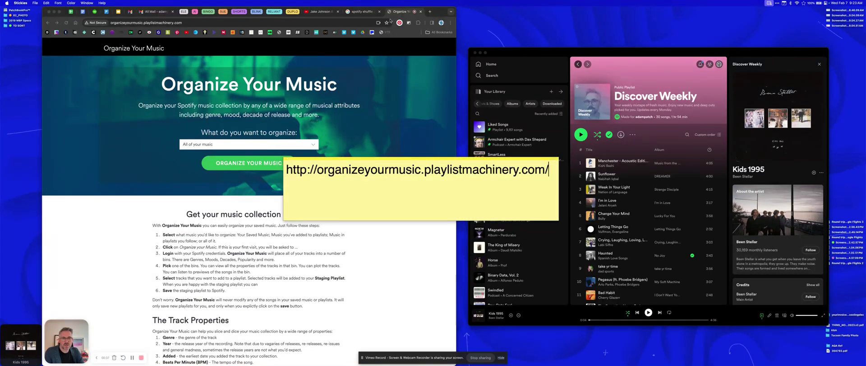
left_click(376, 104)
Step: Start organizing with "All of your music" as the source and log in to Spotify with the prefilled credentials
left_click(262, 144)
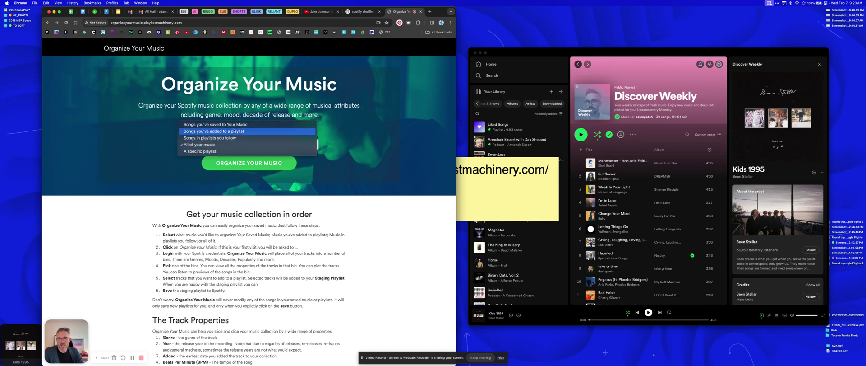
left_click(213, 145)
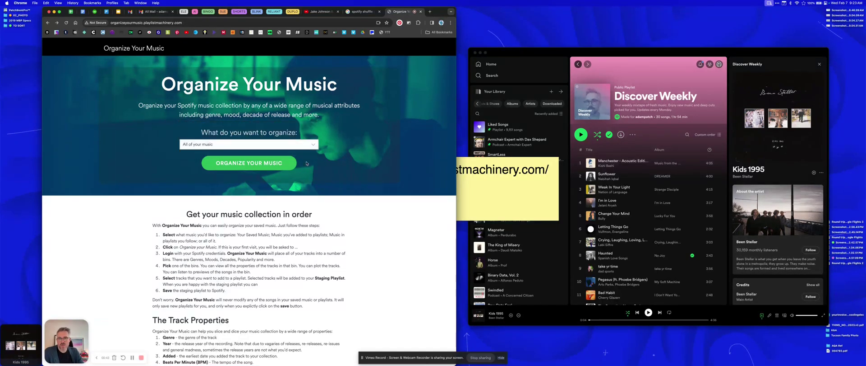
left_click(295, 166)
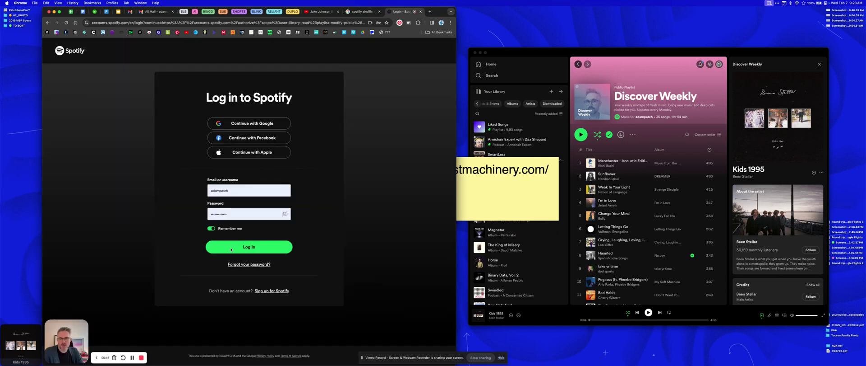
left_click(249, 246)
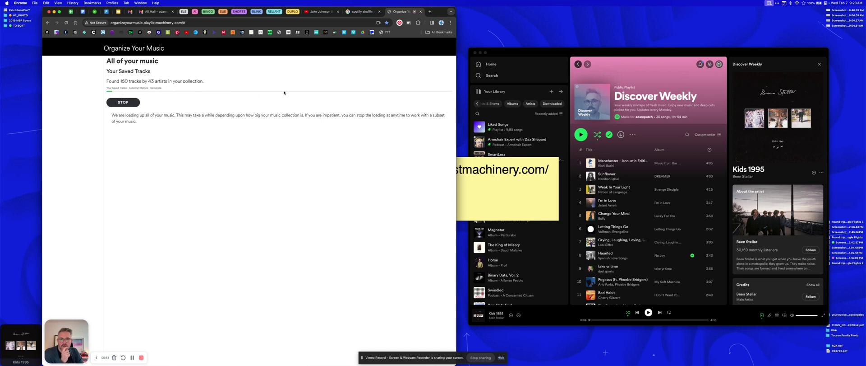
left_click(510, 89)
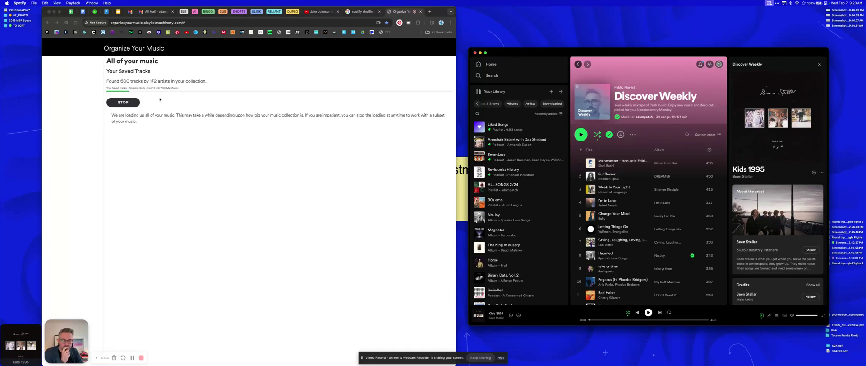
left_click(131, 358)
left_click(132, 357)
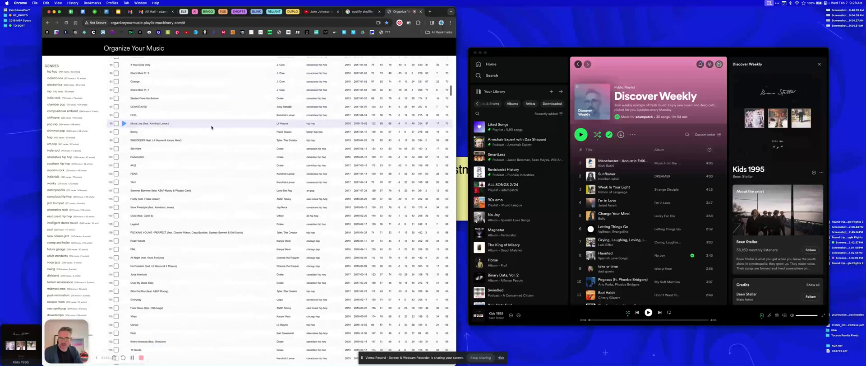
Step: Collapse the Genres, Moods, Styles, Decades, Added, Popularity, Duration and Sources categories beside the track list
scroll(135, 135, "up", 1)
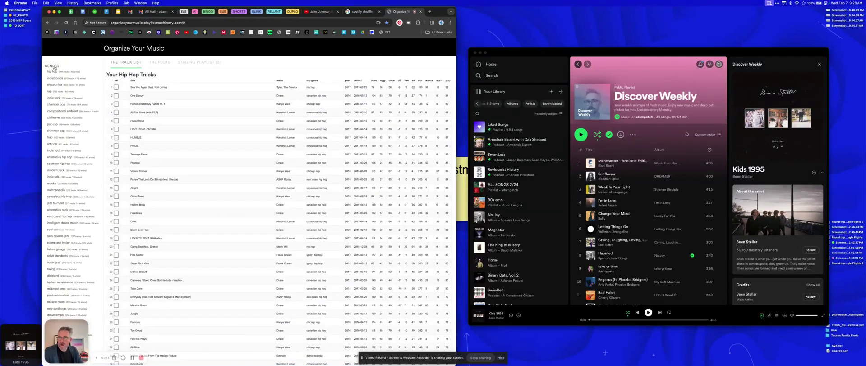
left_click(53, 66)
left_click(52, 74)
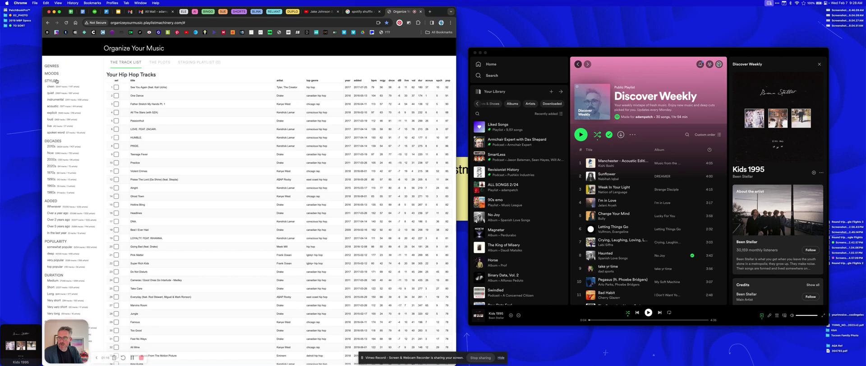
left_click(51, 80)
left_click(52, 88)
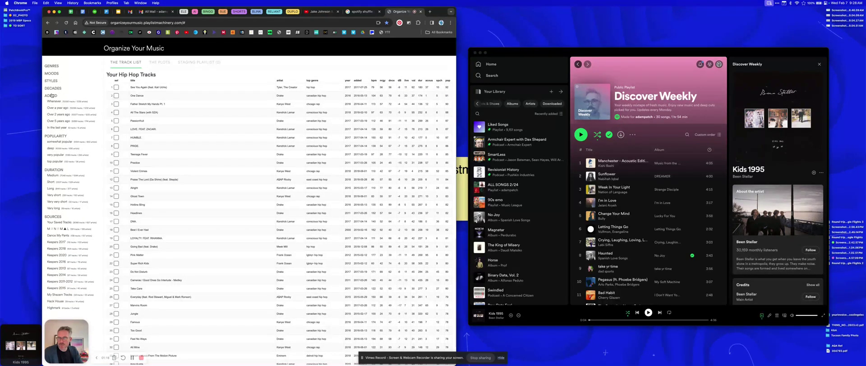
left_click(51, 95)
left_click(55, 103)
left_click(53, 111)
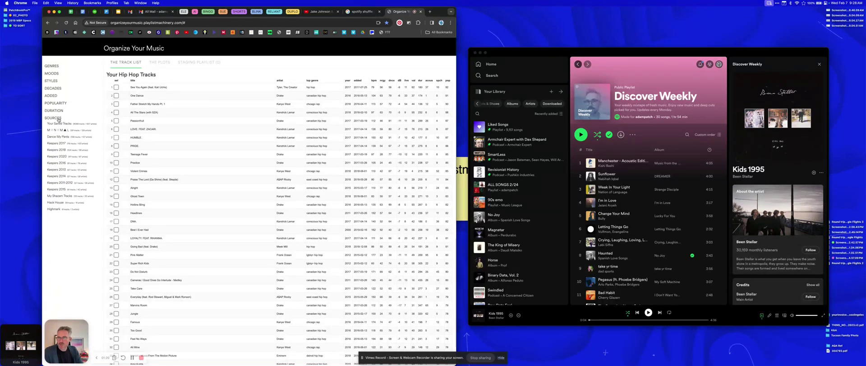
left_click(56, 118)
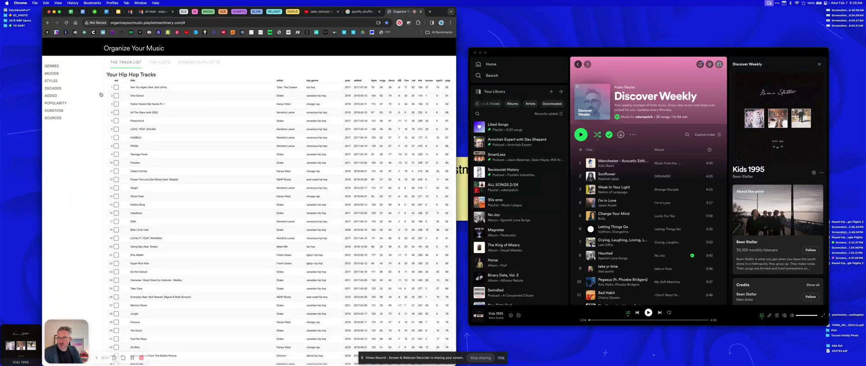
left_click(57, 117)
left_click(57, 118)
Step: Show the plots and add the "Whenever" bin from the Added category to the energy-loudness plot
left_click(157, 66)
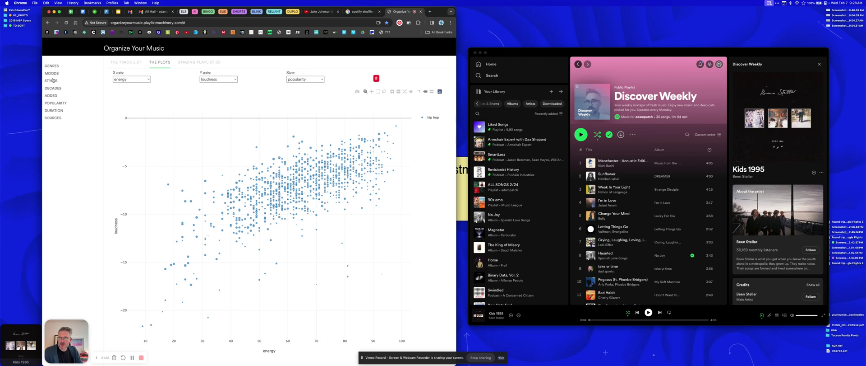
left_click(56, 96)
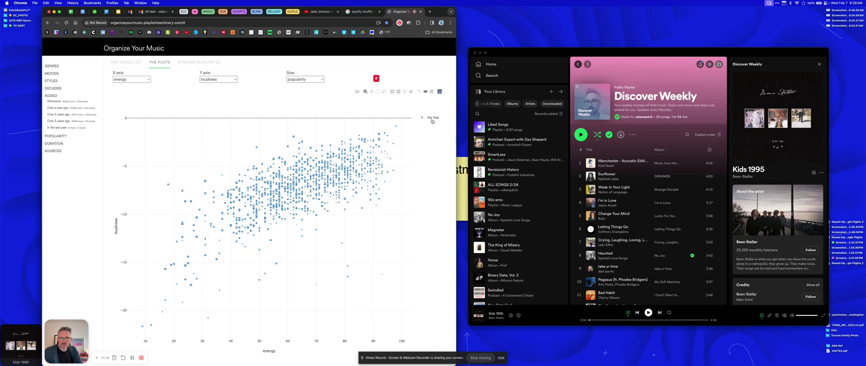
left_click(68, 101)
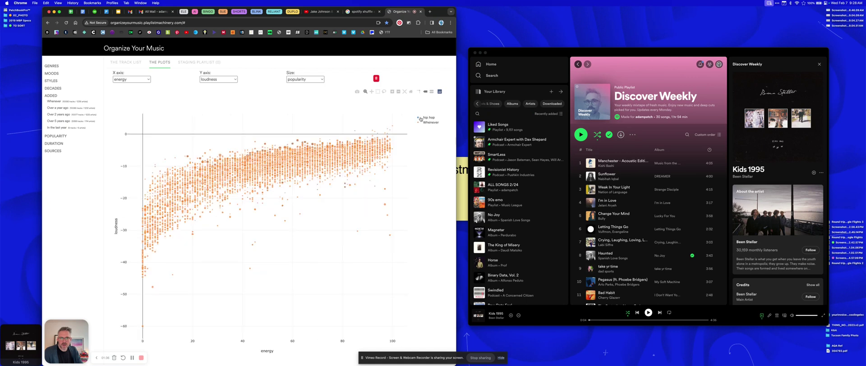
Step: Remove the hip hop genre from the plot and collapse the Genres category again
left_click(49, 66)
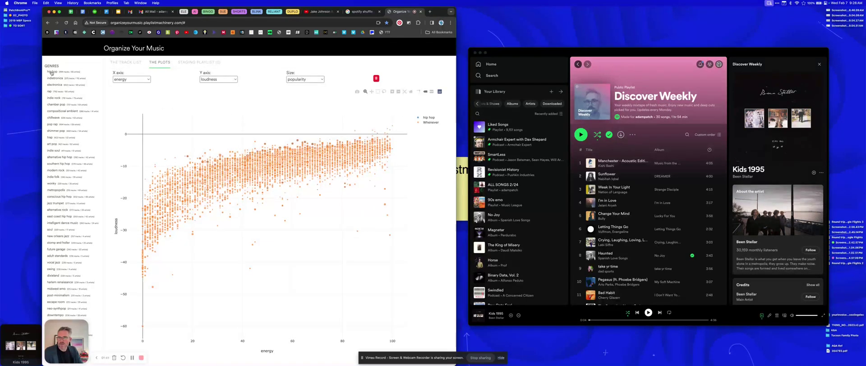
left_click(52, 71)
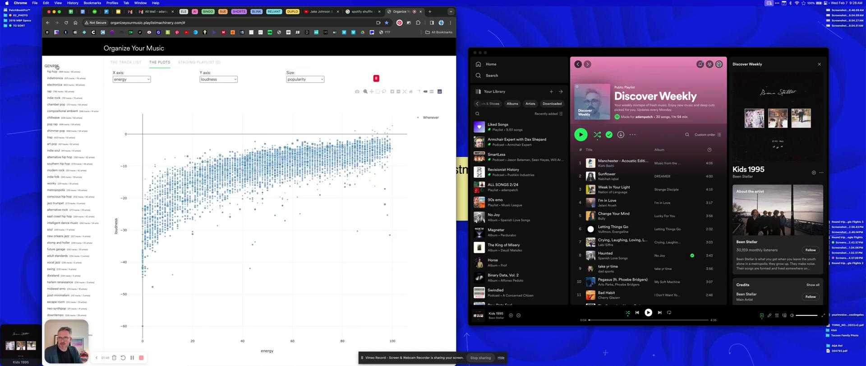
left_click(55, 66)
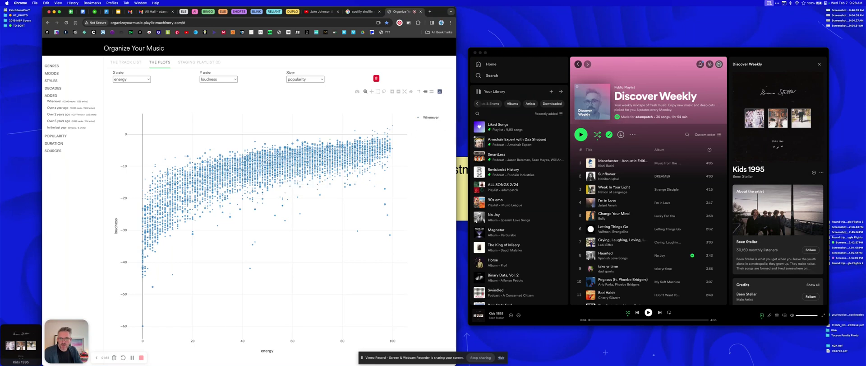
Step: Lasso-select all the plotted tracks by drawing a loop around the entire point cloud
mouse_move(368, 155)
mouse_move(223, 148)
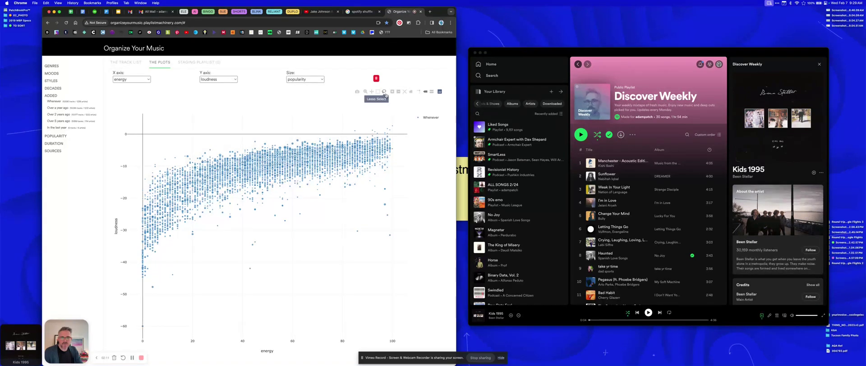
mouse_move(394, 121)
left_click_drag(398, 119, 124, 167)
left_click_drag(124, 215, 223, 316)
left_click_drag(352, 312, 414, 301)
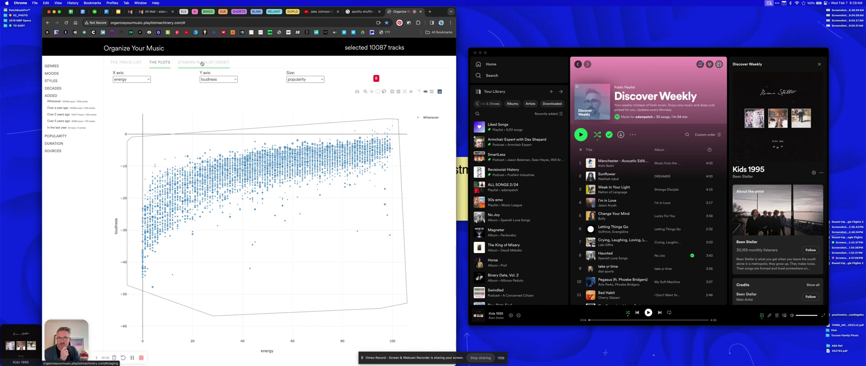
Step: Open the staging playlist of selected tracks and rename it ALL SONGS 2/24
left_click(195, 63)
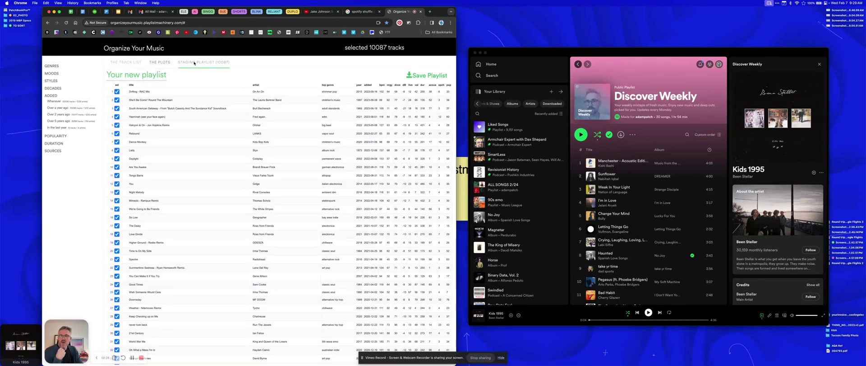
left_click(131, 76)
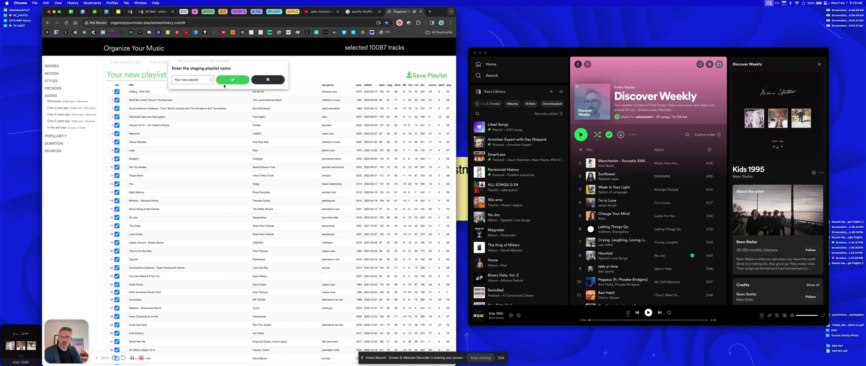
left_click(210, 80)
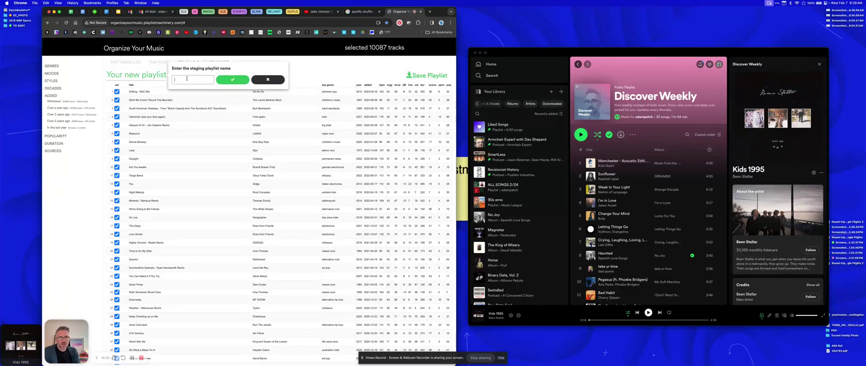
type("ALL SONGS 2/24")
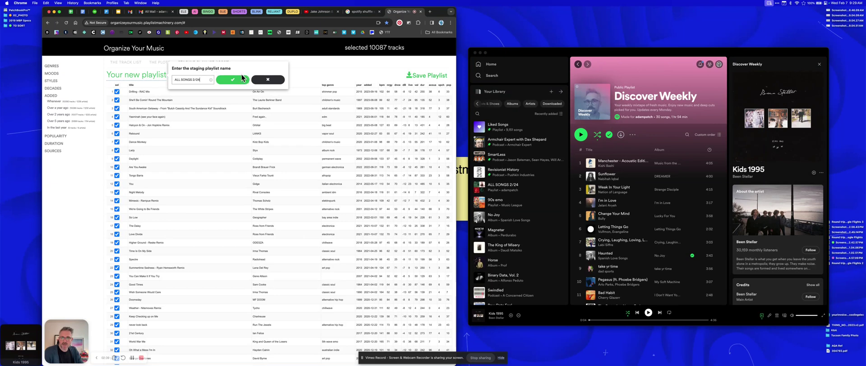
left_click(233, 80)
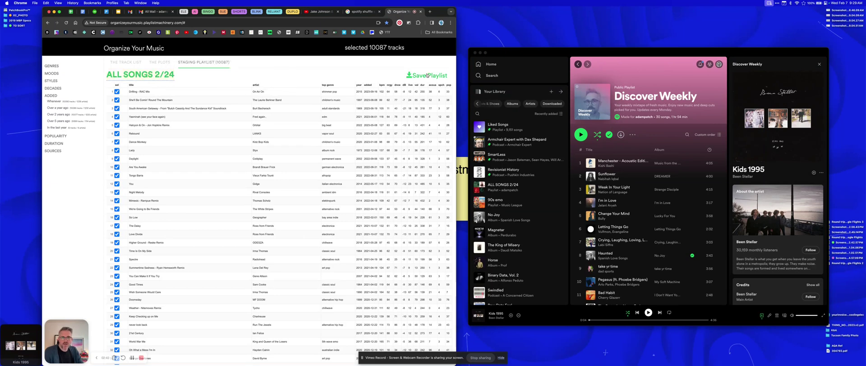
Step: Switch to Spotify and open the ALL SONGS 2/24 playlist from the library
left_click(645, 51)
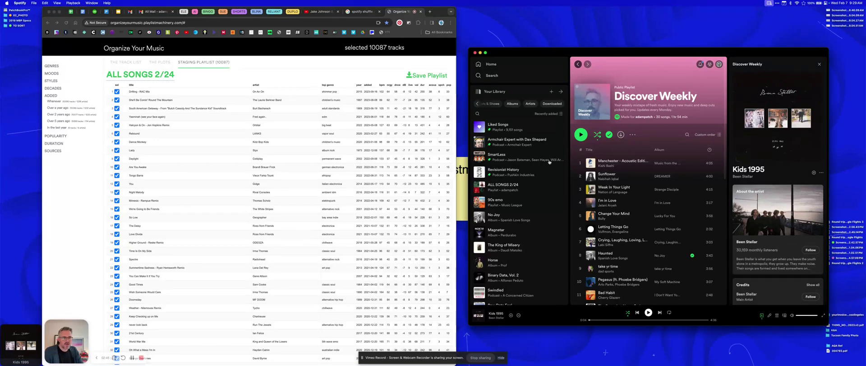
left_click(538, 190)
scroll(636, 215, "down", 1)
scroll(635, 215, "up", 1)
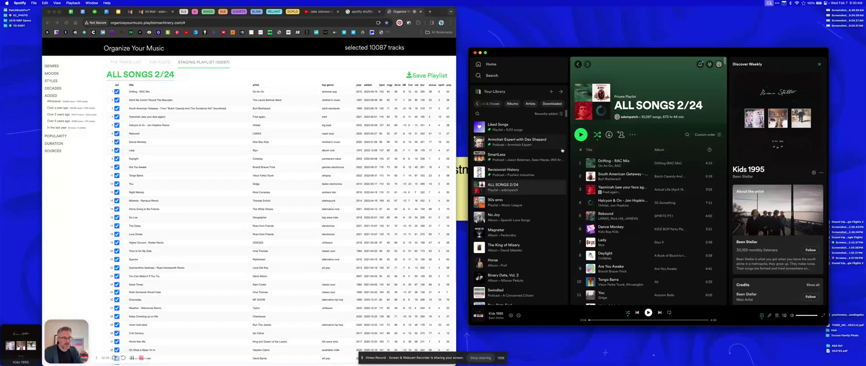
Step: Play the ALL SONGS 2/24 playlist while skimming its track list, and pause playback
left_click(587, 135)
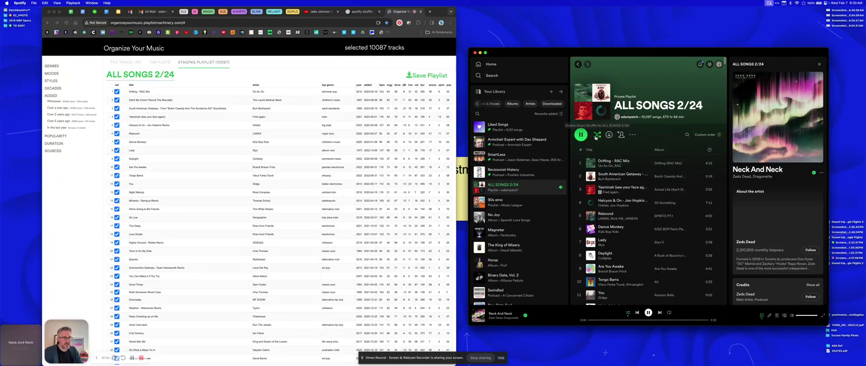
scroll(645, 176, "down", 15)
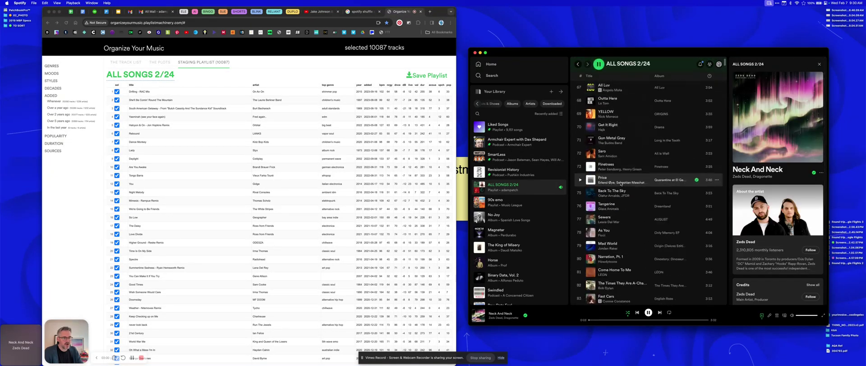
scroll(621, 184, "up", 15)
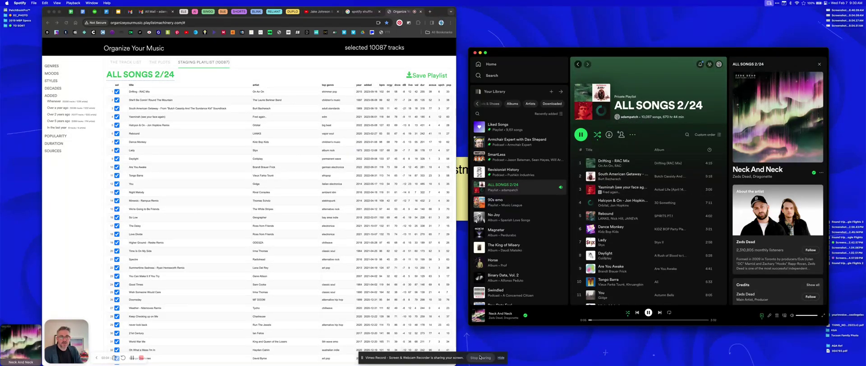
left_click(581, 134)
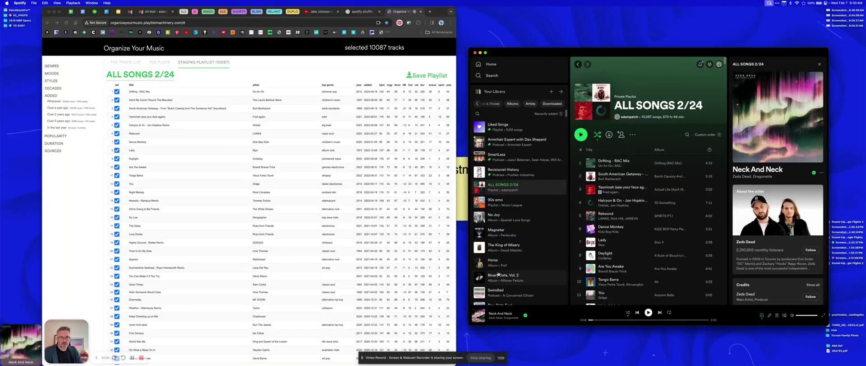